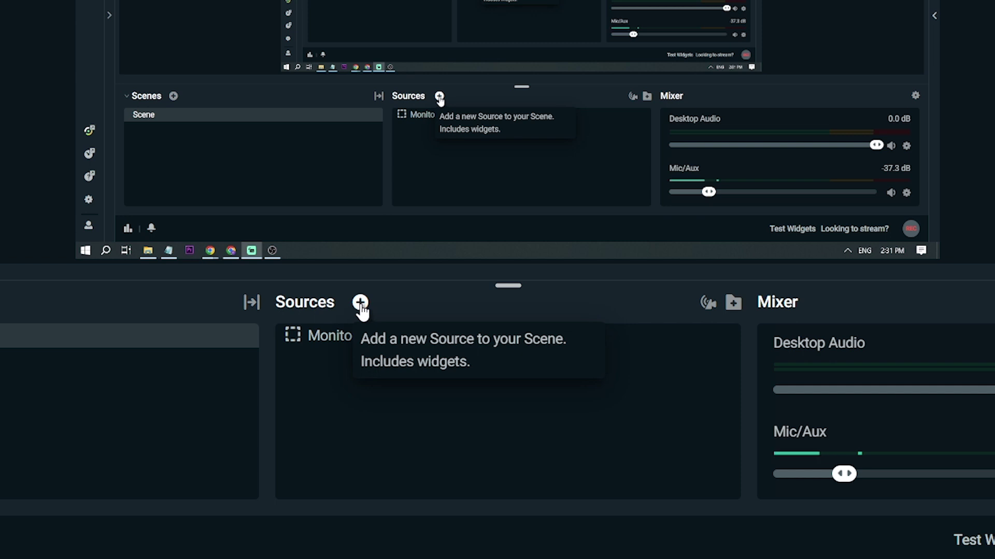
Open the Add Source dialog with the + button beside Sources.
{"action": "left_click", "coordinate": [360, 303]}
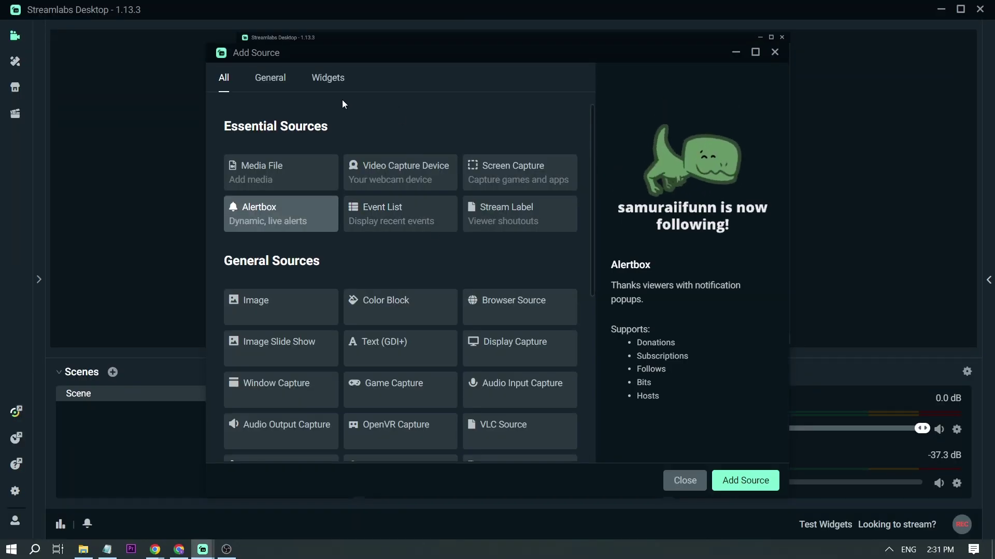
Pick Tip Ticker from the Widgets sources and add it under the default name 'Tip Ticker'.
{"action": "scroll", "coordinate": [321, 238], "scroll_direction": "down", "scroll_amount": 6}
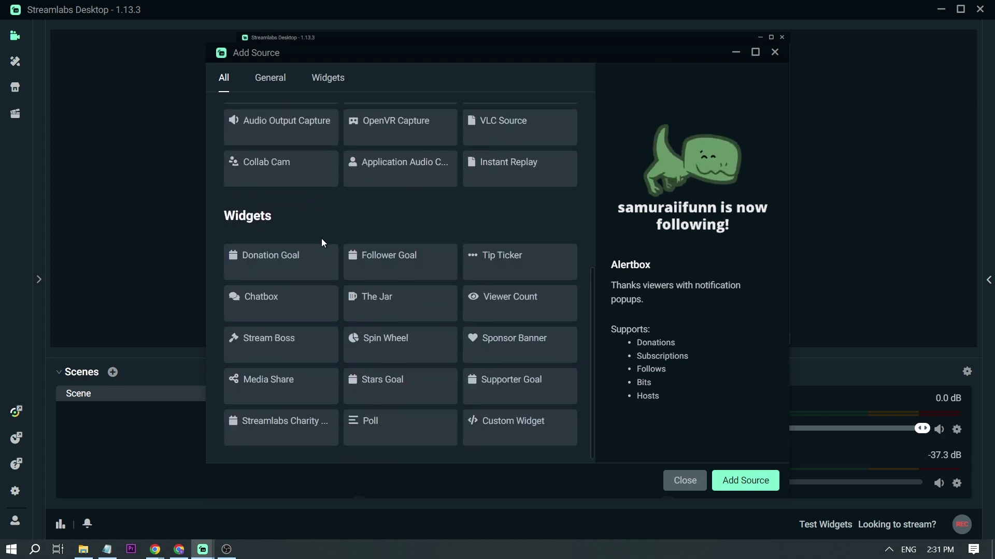
{"action": "left_click", "coordinate": [316, 78]}
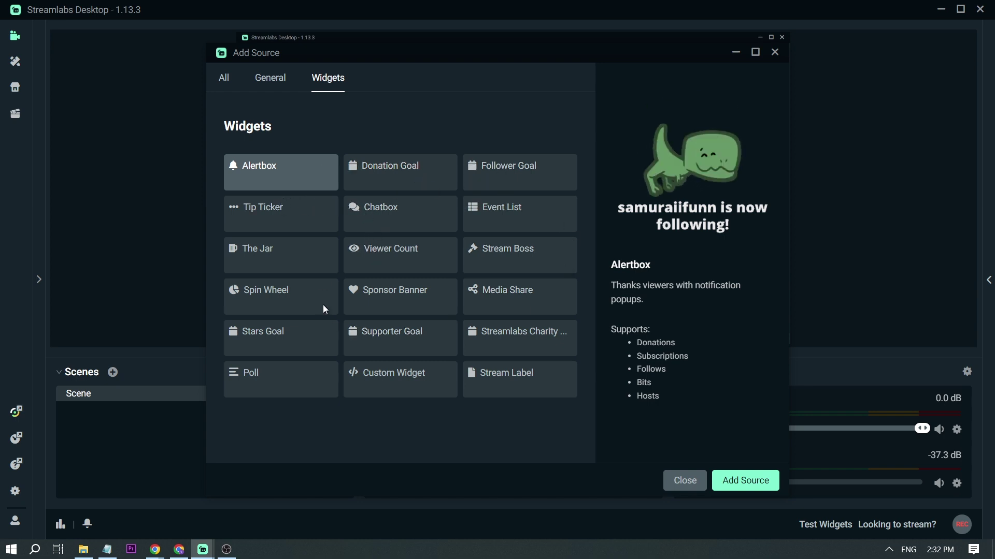
{"action": "left_click", "coordinate": [390, 378]}
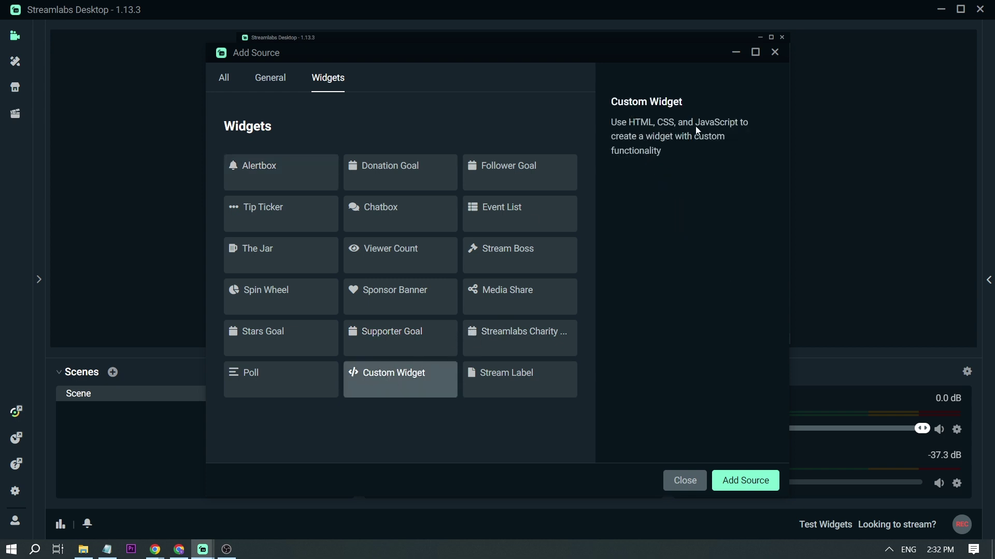
{"action": "left_click", "coordinate": [261, 216]}
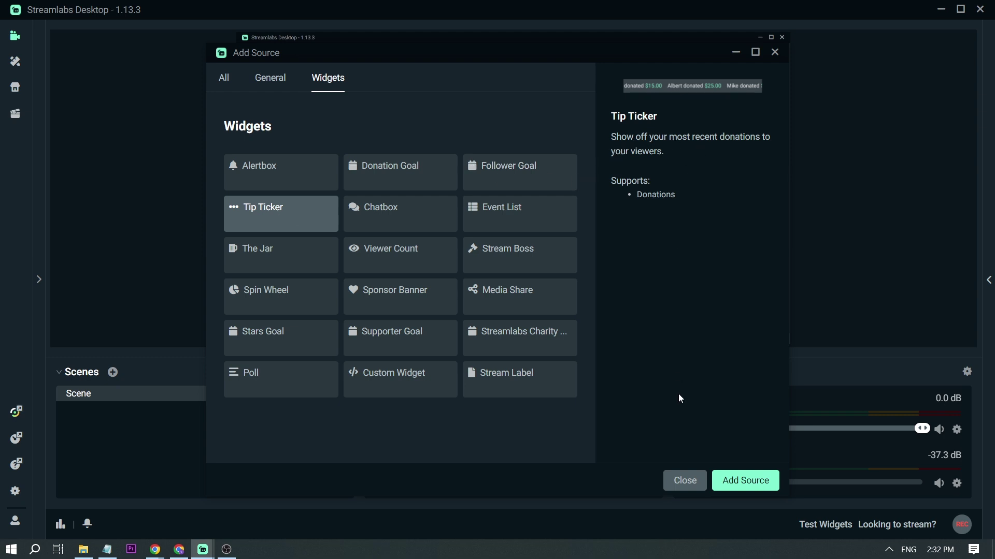
{"action": "left_click", "coordinate": [747, 481]}
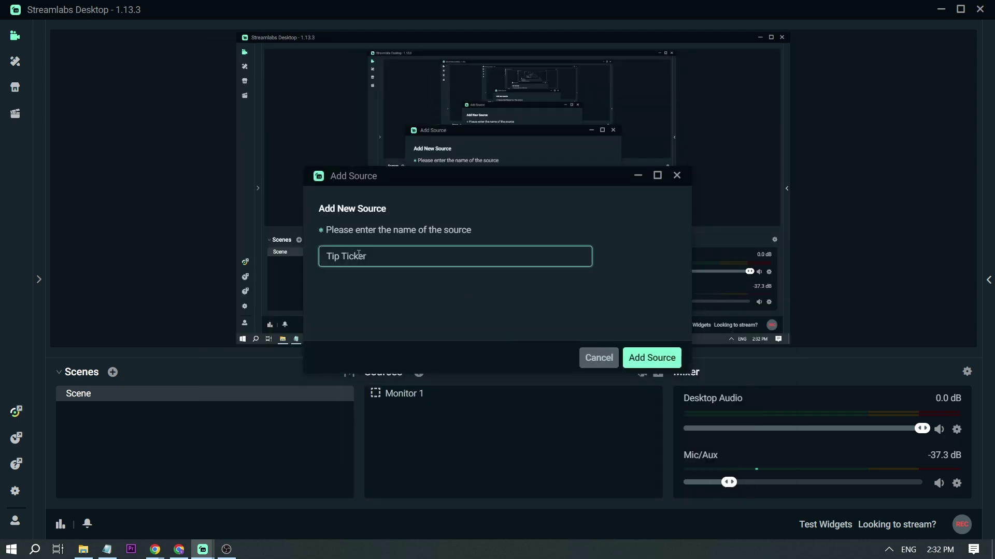
{"action": "left_click", "coordinate": [642, 358]}
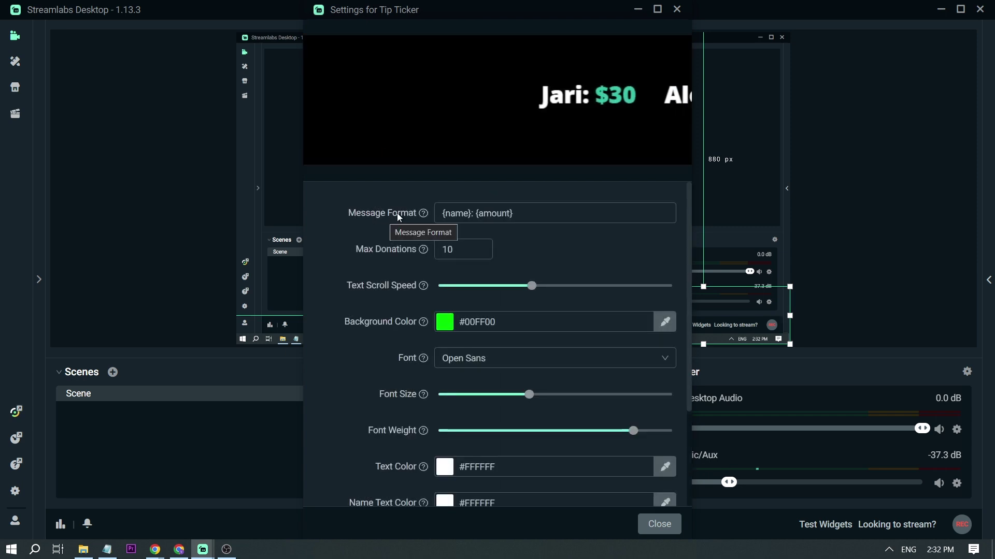
Change the Tip Ticker's Max Donations value from 10 to 5.
{"action": "mouse_move", "coordinate": [423, 214]}
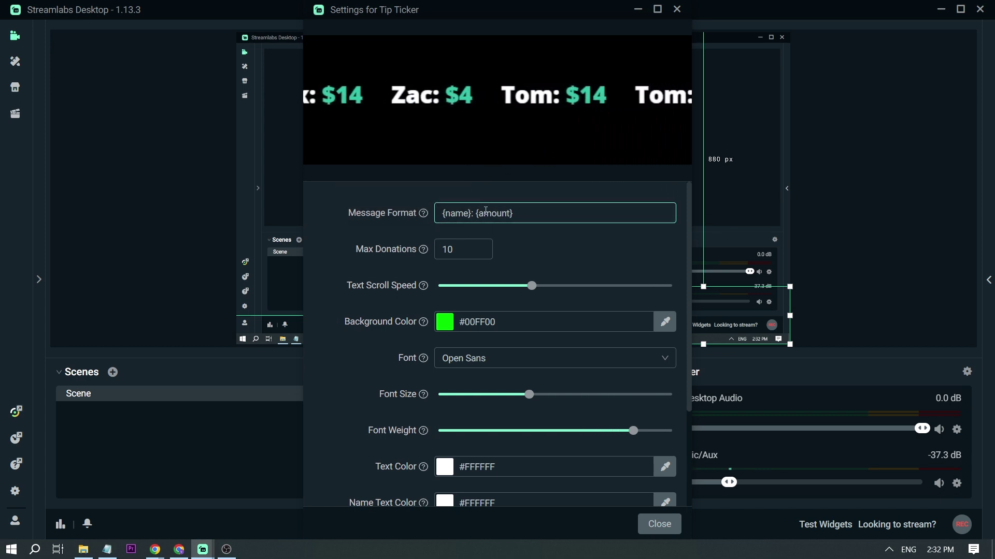
{"action": "left_click", "coordinate": [473, 250]}
{"action": "double_click", "coordinate": [456, 249]}
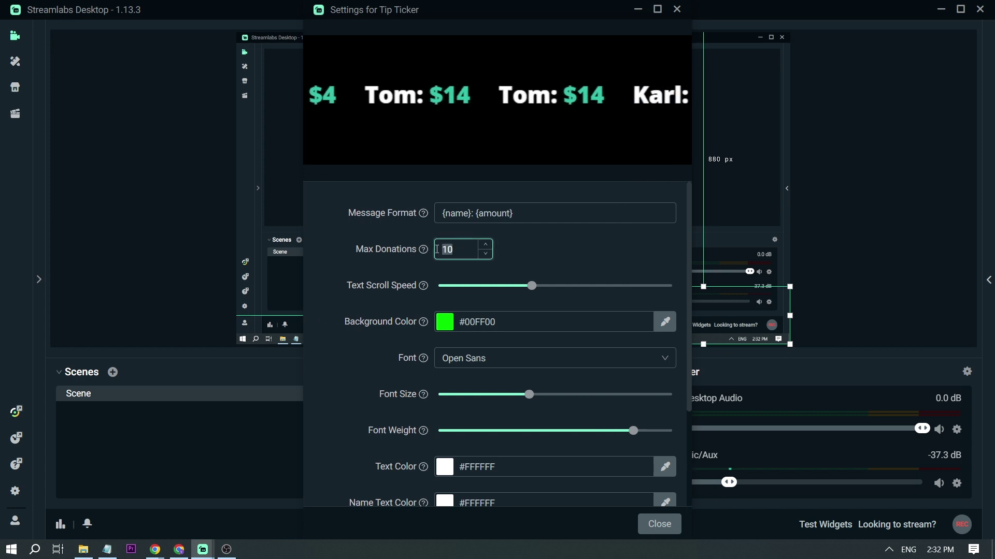
{"action": "left_click", "coordinate": [456, 249]}
{"action": "mouse_move", "coordinate": [424, 251]}
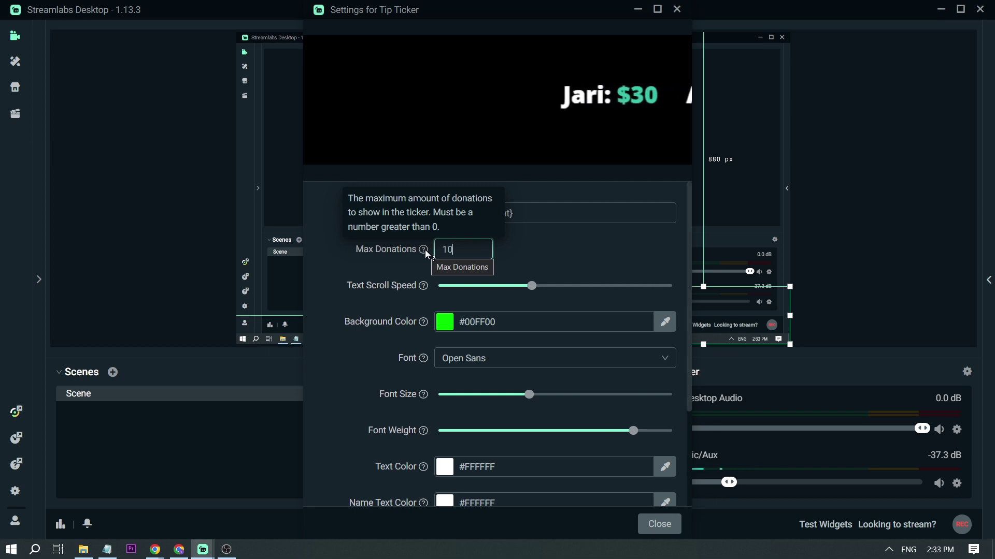
{"action": "double_click", "coordinate": [449, 250]}
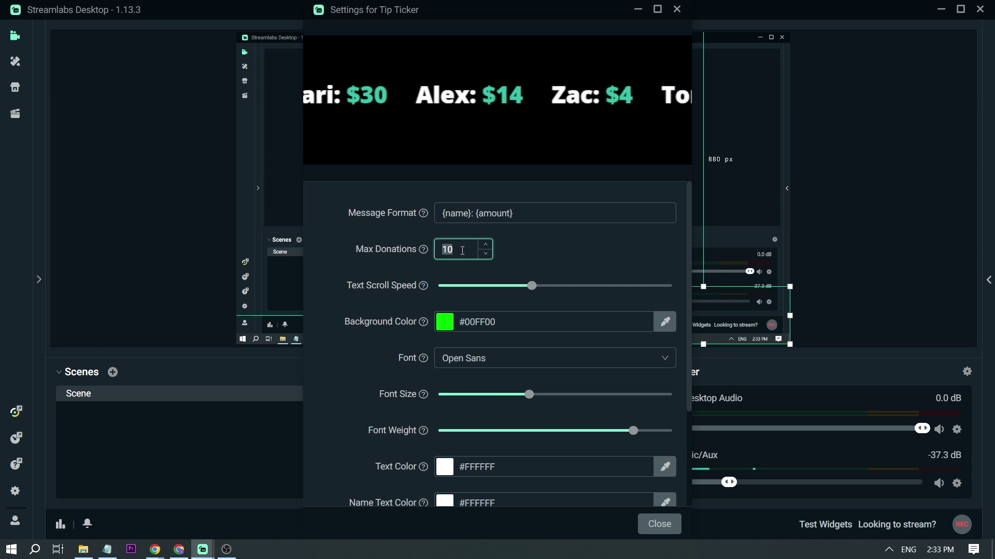
{"action": "type", "text": "50"}
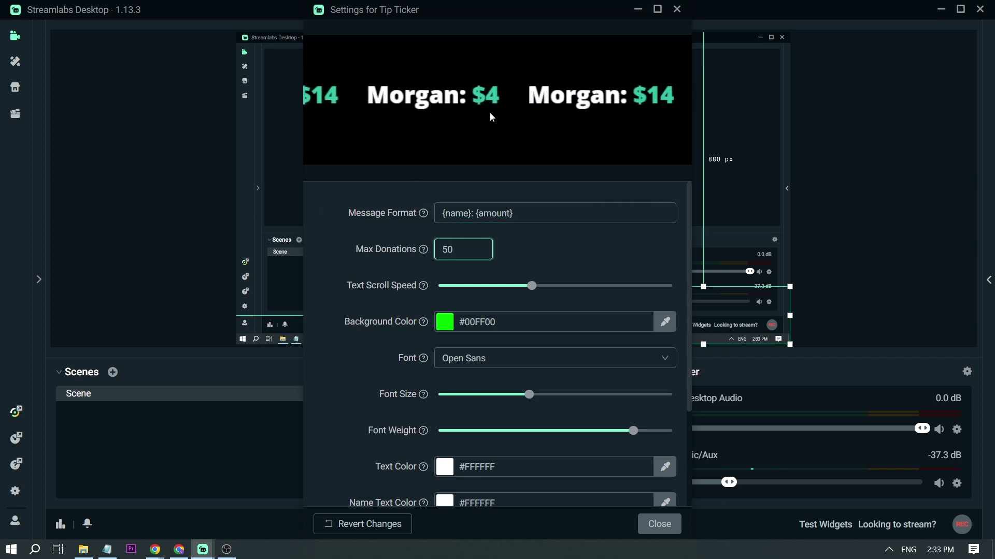
{"action": "key", "text": "ctrl+a"}
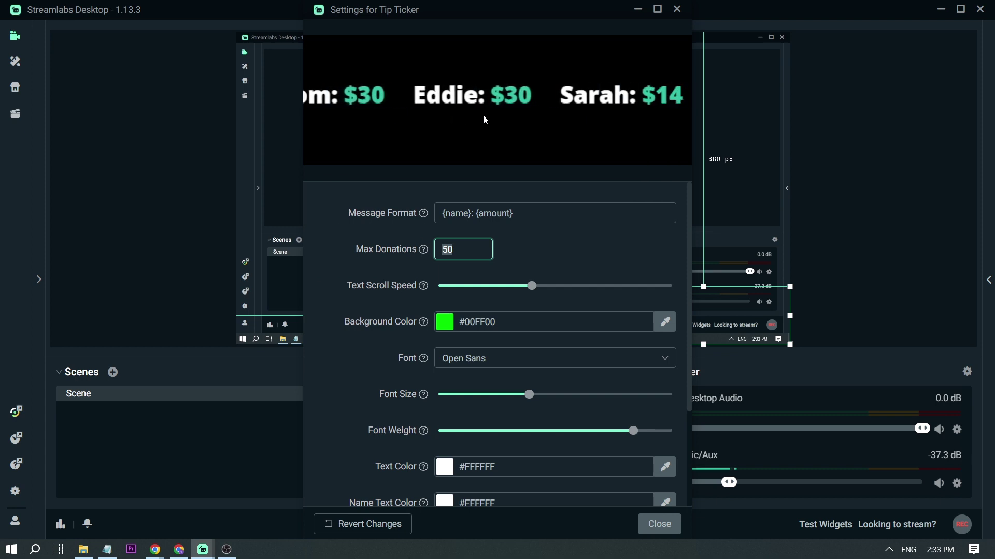
{"action": "type", "text": "5"}
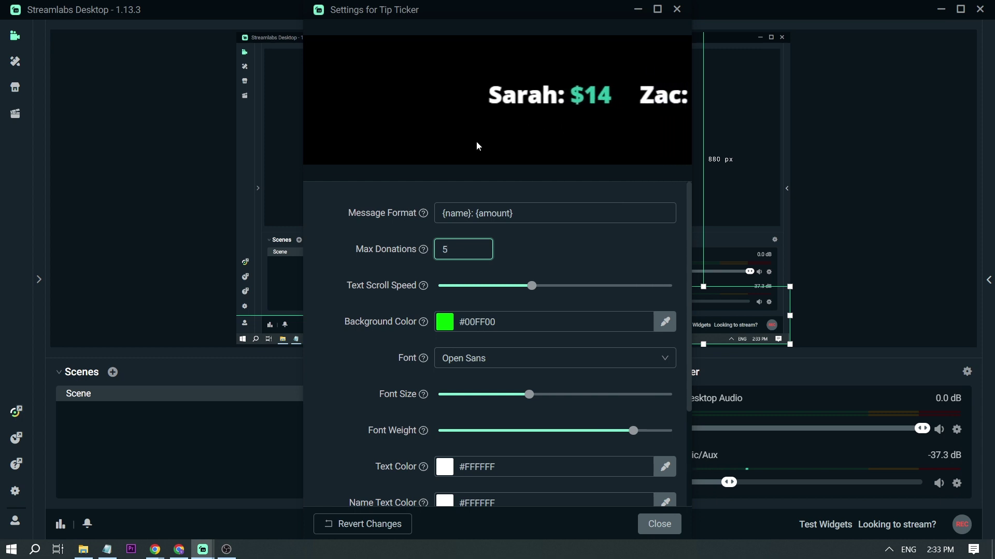
{"action": "left_click", "coordinate": [360, 291]}
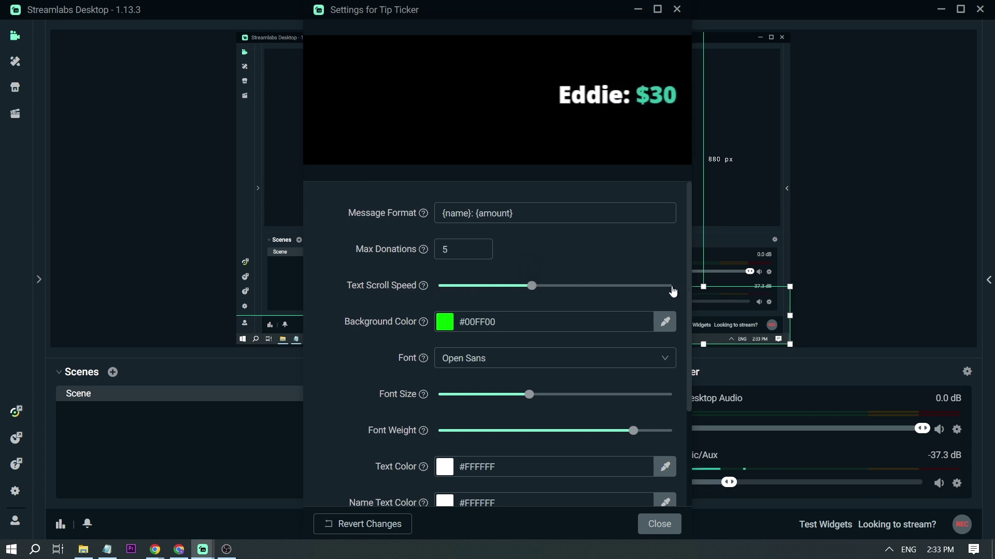
Set the Tip Ticker's Text Scroll Speed slider to 2.
{"action": "left_click_drag", "start_coordinate": [532, 286], "coordinate": [484, 288]}
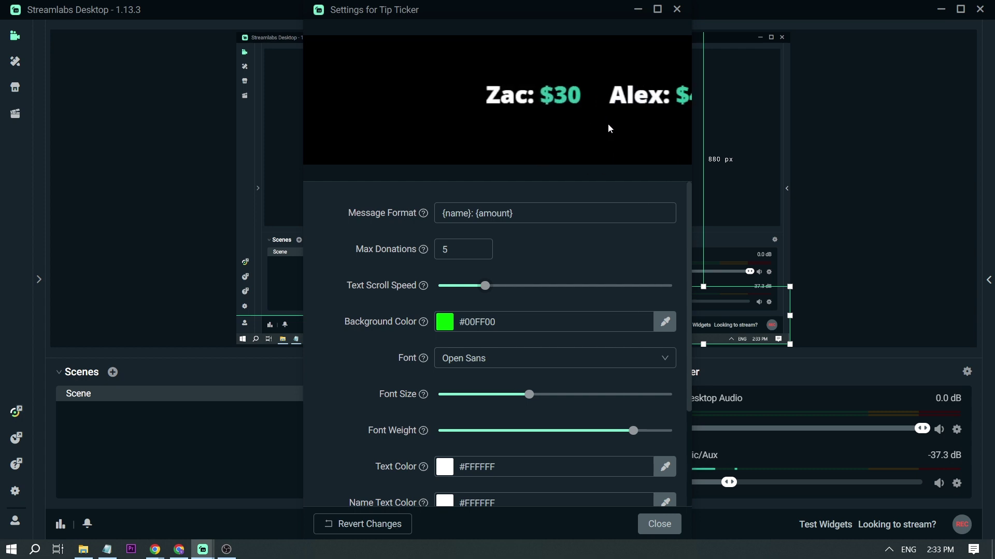
{"action": "left_click", "coordinate": [623, 289]}
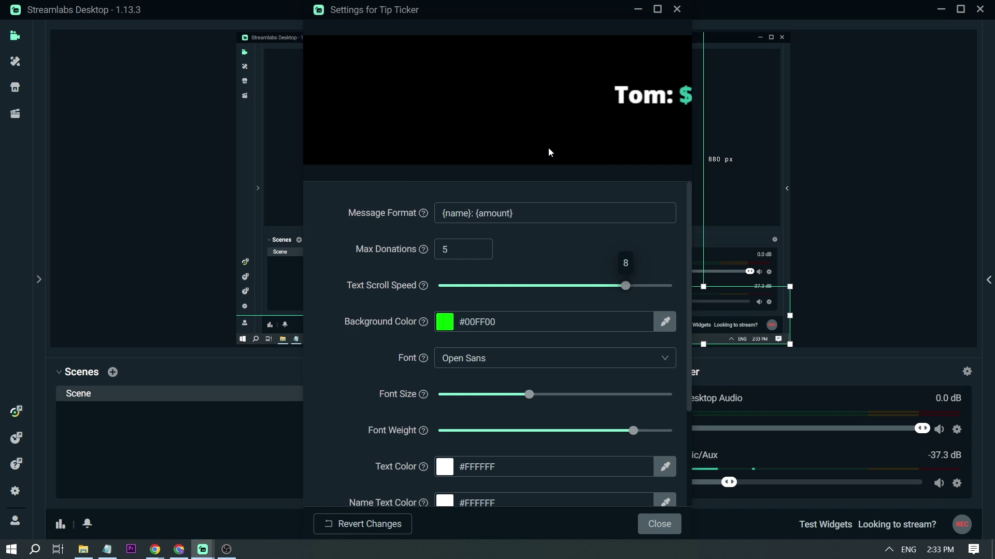
{"action": "left_click", "coordinate": [454, 287]}
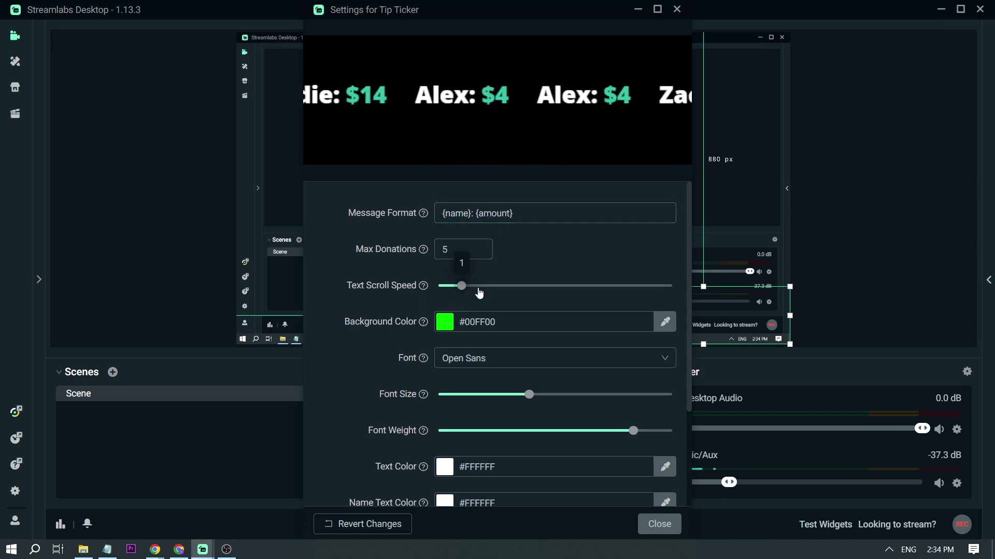
{"action": "left_click_drag", "start_coordinate": [463, 288], "coordinate": [487, 292]}
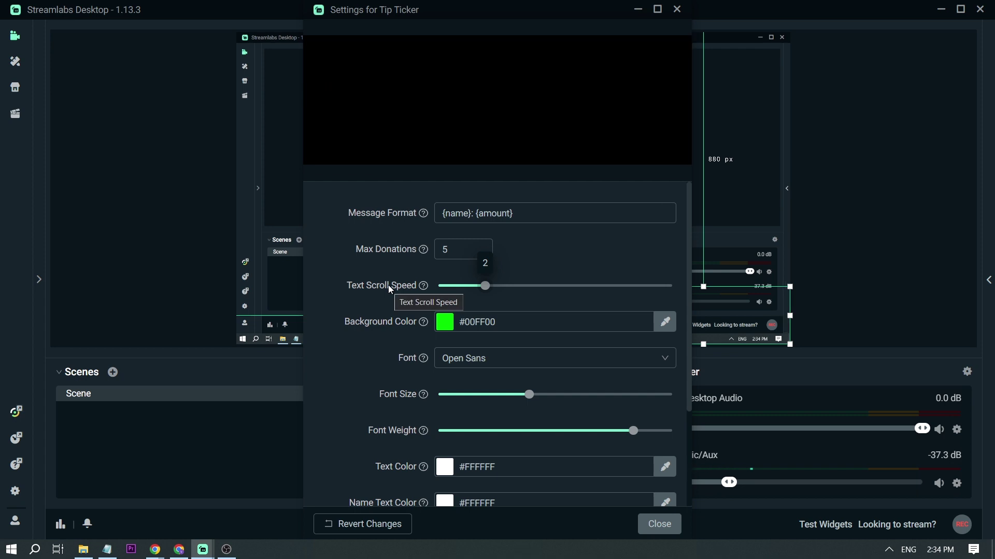
Expand Browser Settings to check width, height and CSS, then close the Tip Ticker settings.
{"action": "scroll", "coordinate": [389, 288], "scroll_direction": "down", "scroll_amount": 3}
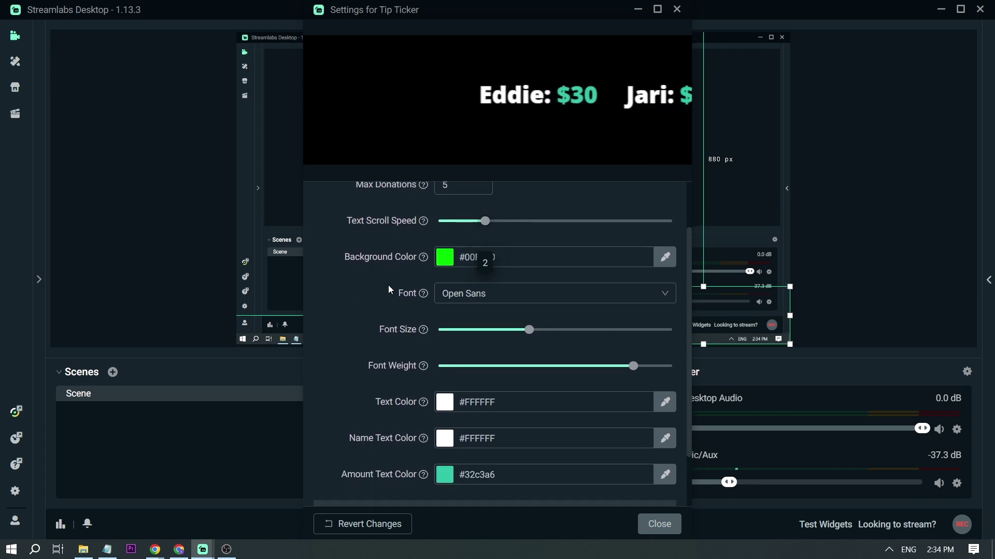
{"action": "scroll", "coordinate": [387, 284], "scroll_direction": "down", "scroll_amount": 1}
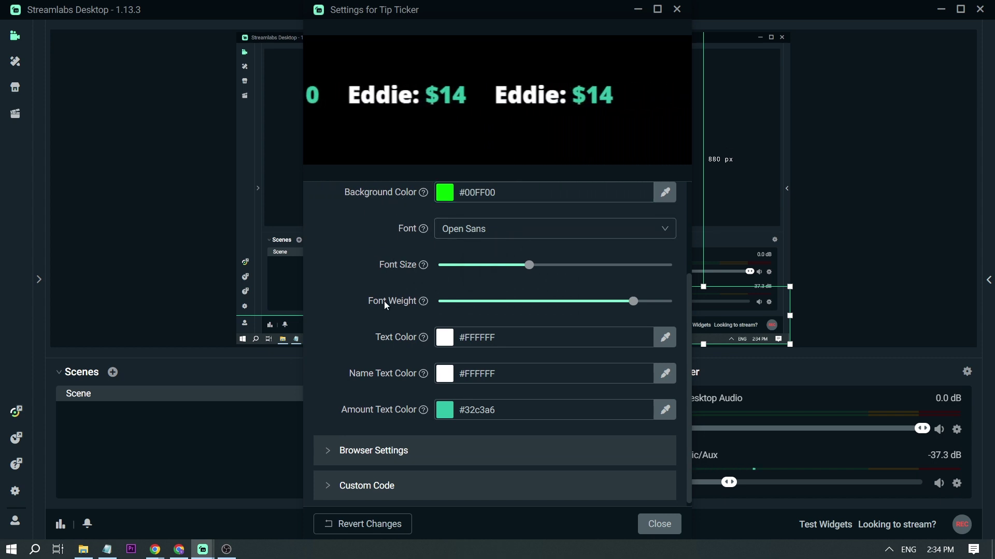
{"action": "scroll", "coordinate": [393, 338], "scroll_direction": "down", "scroll_amount": 1}
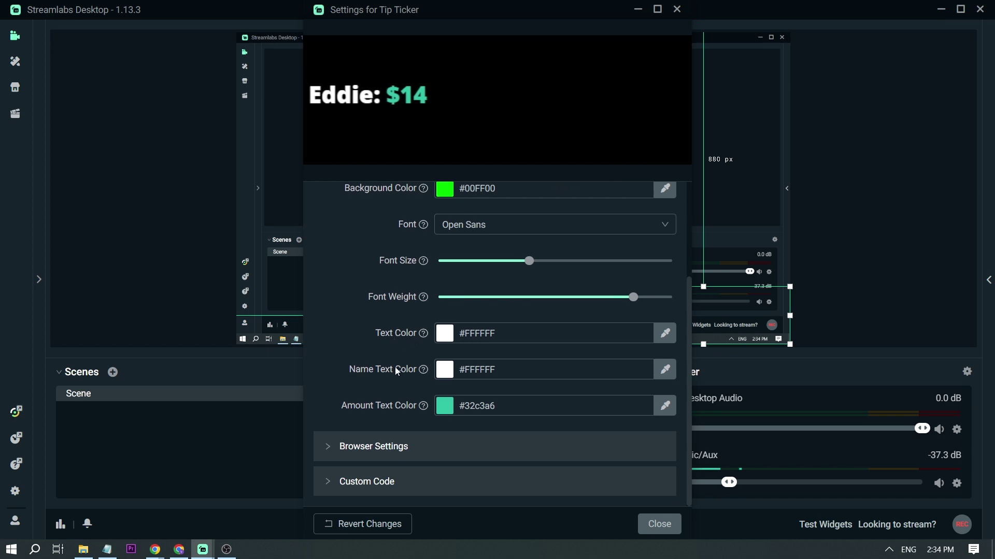
{"action": "left_click", "coordinate": [339, 456]}
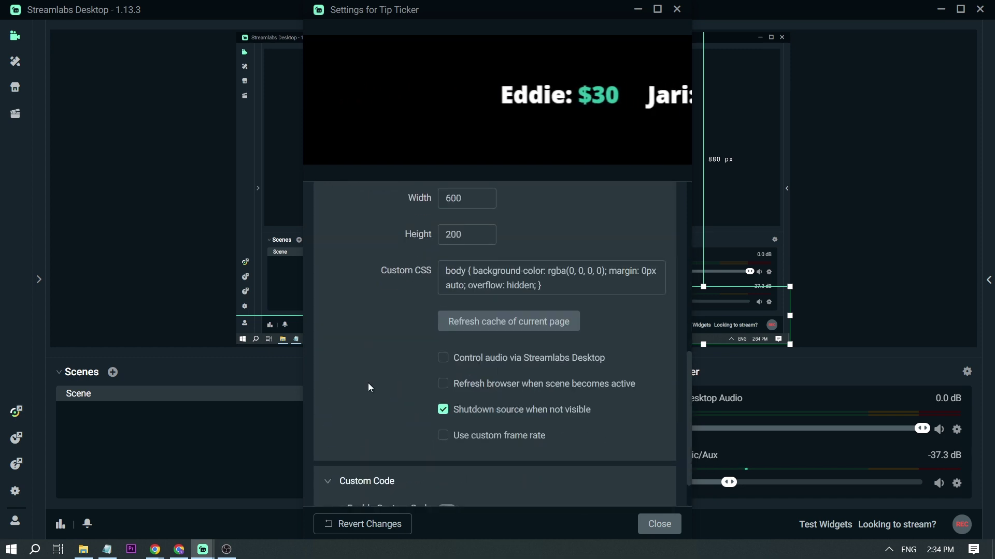
{"action": "scroll", "coordinate": [368, 383], "scroll_direction": "down", "scroll_amount": 2}
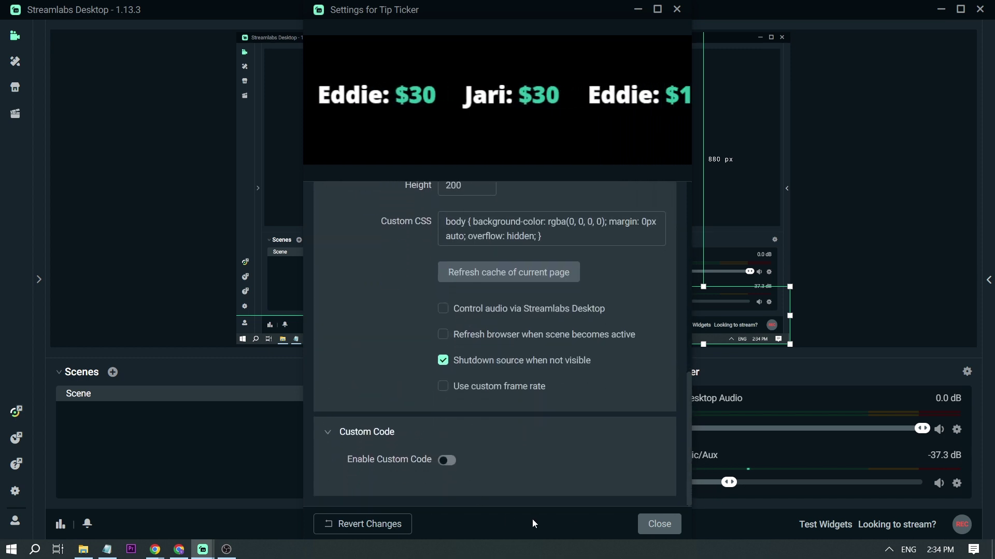
{"action": "left_click", "coordinate": [658, 524]}
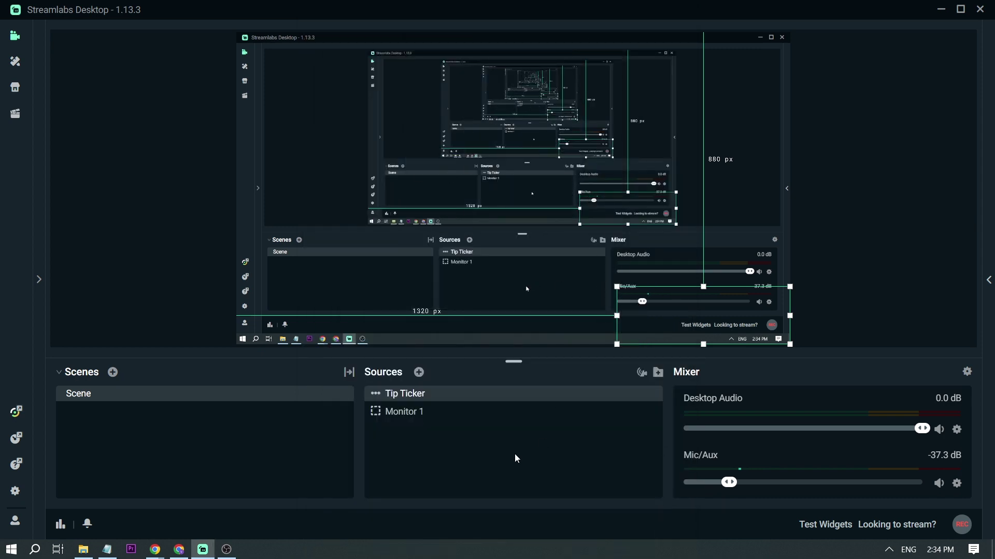
Hide Monitor 1, then enlarge the Tip Ticker box and move it toward the top centre.
{"action": "mouse_move", "coordinate": [589, 416]}
{"action": "left_click", "coordinate": [623, 413]}
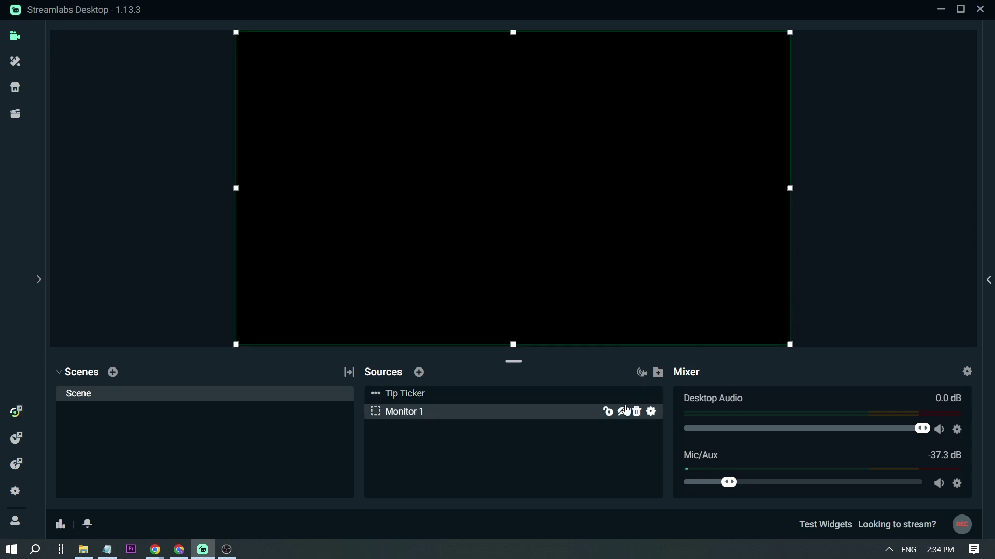
{"action": "left_click", "coordinate": [689, 302]}
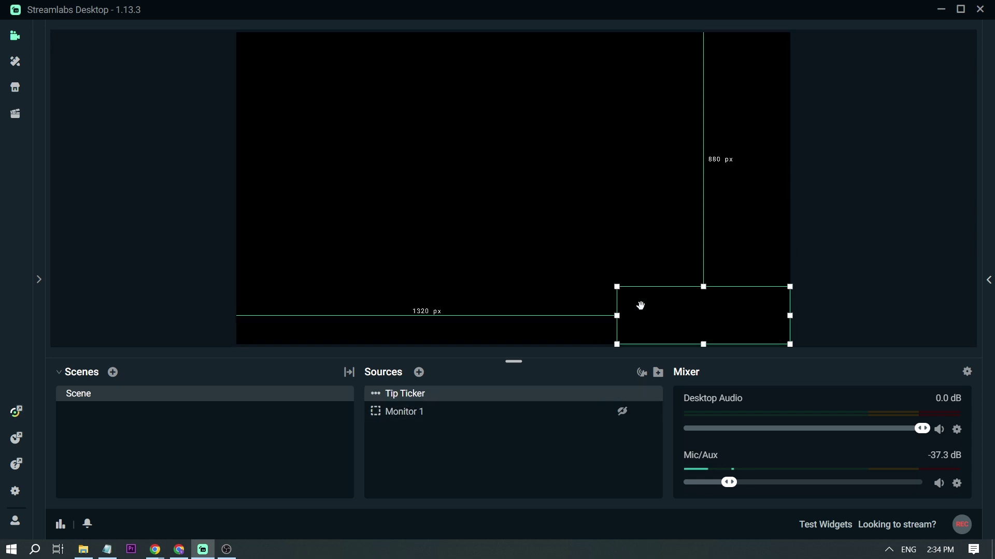
{"action": "left_click_drag", "start_coordinate": [616, 288], "coordinate": [539, 254]}
{"action": "left_click_drag", "start_coordinate": [711, 318], "coordinate": [562, 155]}
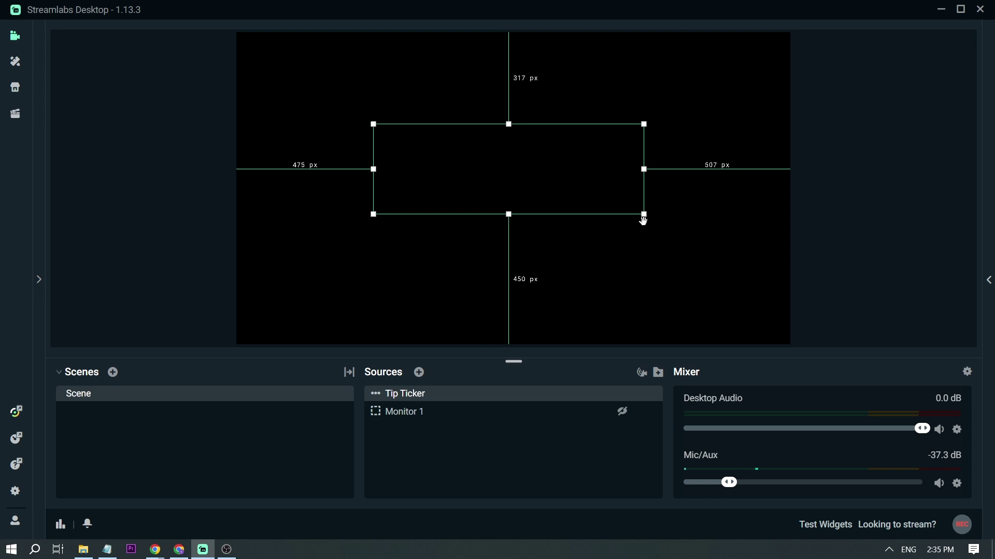
Enlarge the Tip Ticker further down-right and nudge it to the canvas centre.
{"action": "left_click", "coordinate": [566, 166]}
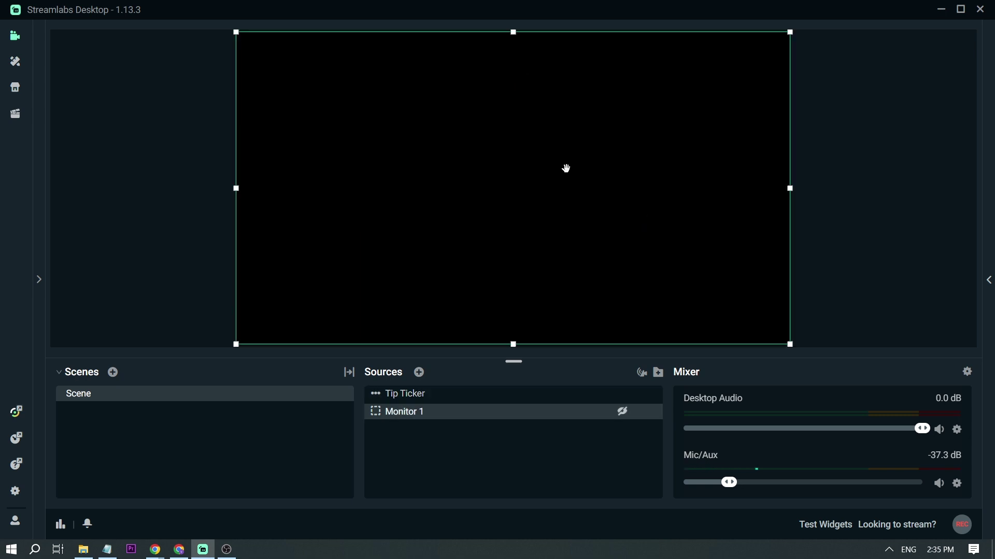
{"action": "left_click", "coordinate": [480, 203]}
{"action": "left_click_drag", "start_coordinate": [643, 214], "coordinate": [664, 220]}
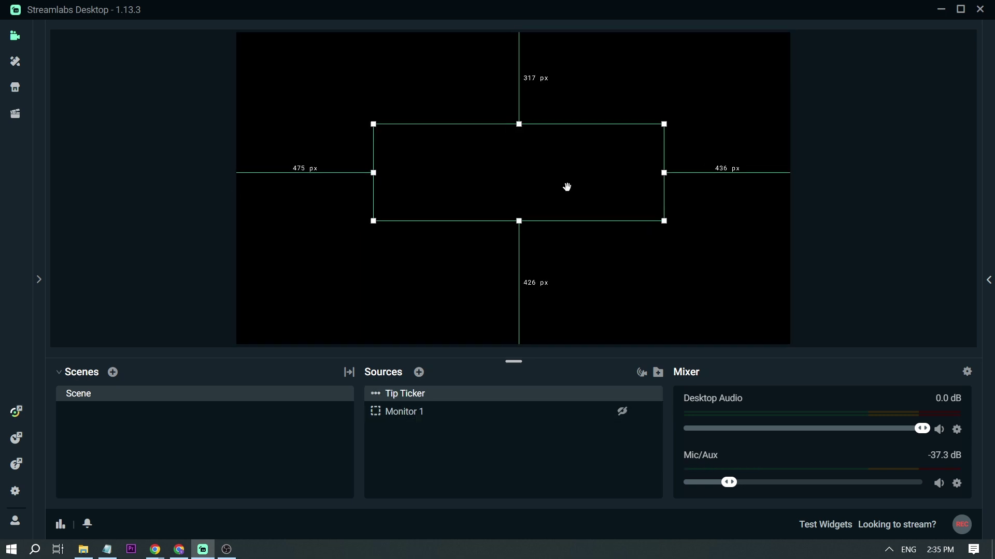
{"action": "left_click_drag", "start_coordinate": [567, 186], "coordinate": [557, 193]}
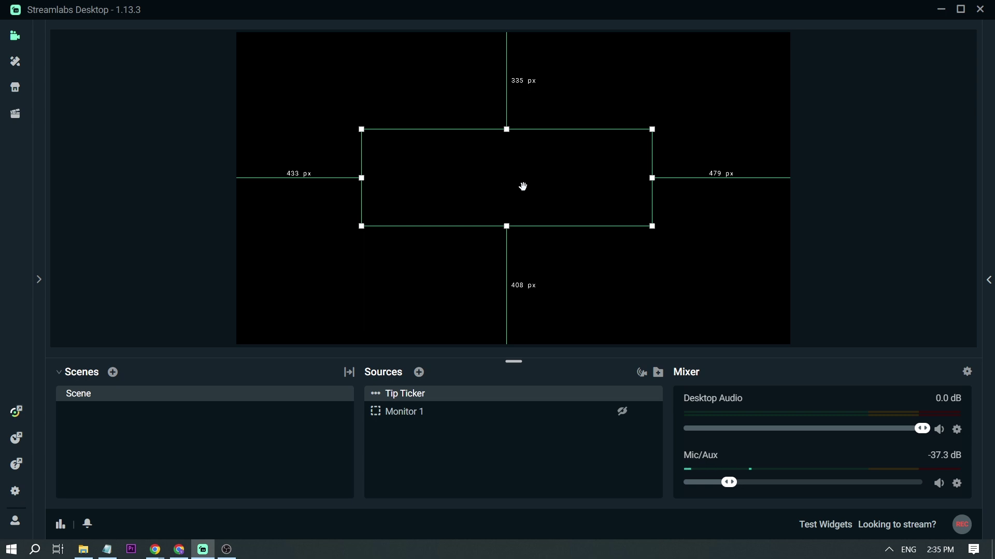
In Chrome, open the Cross Clip page and scroll down to its Import your clips section.
{"action": "mouse_move", "coordinate": [179, 550]}
{"action": "left_click", "coordinate": [178, 489]}
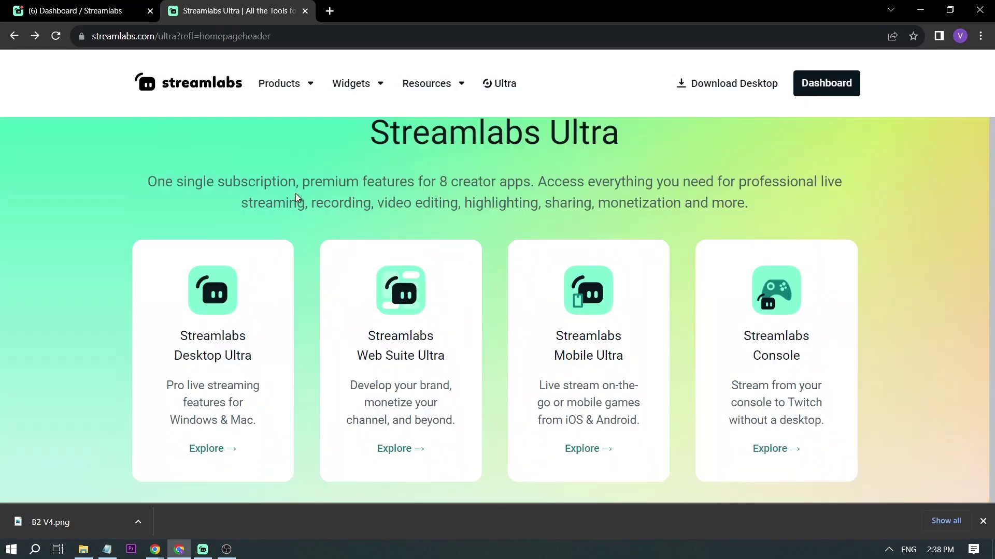
{"action": "scroll", "coordinate": [295, 194], "scroll_direction": "down", "scroll_amount": 5}
{"action": "left_click", "coordinate": [600, 374]}
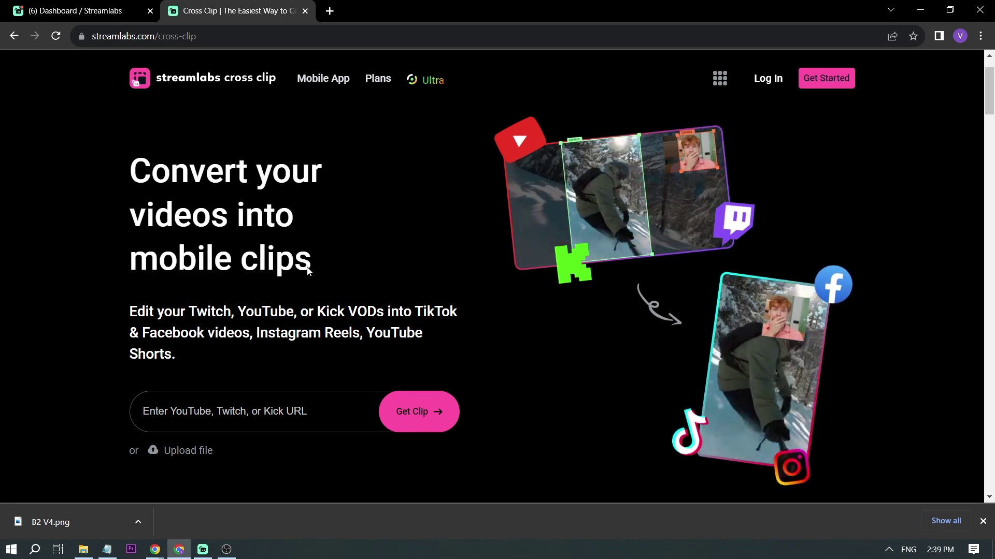
{"action": "scroll", "coordinate": [308, 268], "scroll_direction": "down", "scroll_amount": 13}
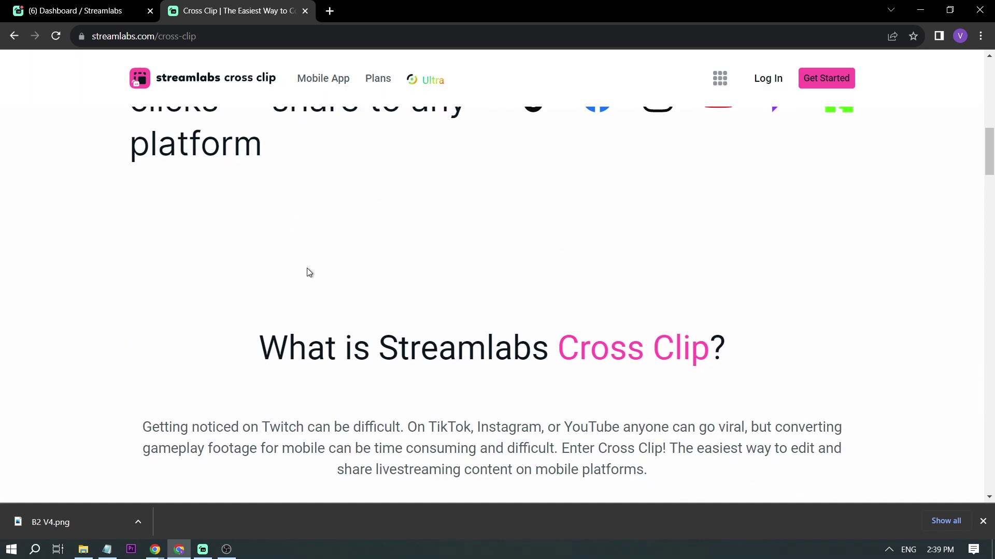
{"action": "scroll", "coordinate": [309, 272], "scroll_direction": "down", "scroll_amount": 6}
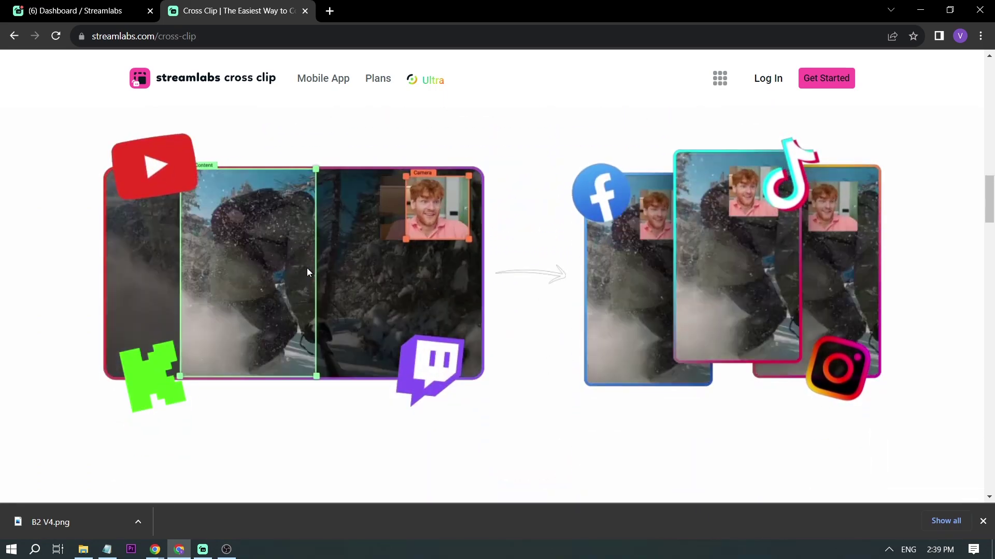
{"action": "scroll", "coordinate": [309, 272], "scroll_direction": "down", "scroll_amount": 3}
{"action": "scroll", "coordinate": [308, 272], "scroll_direction": "down", "scroll_amount": 3}
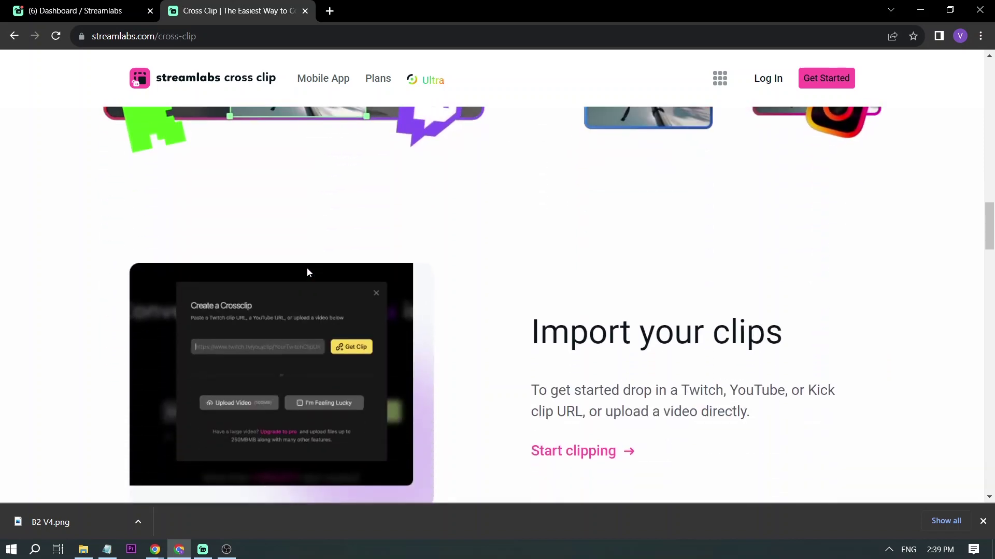